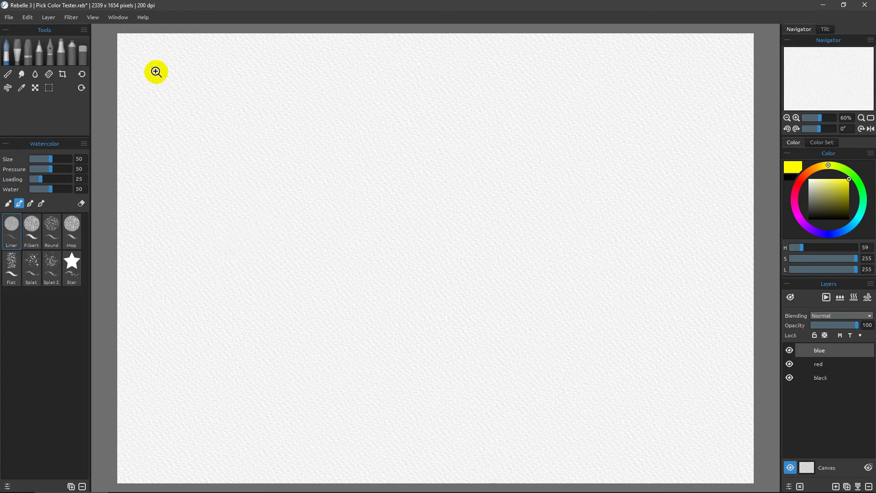
# - Zoom to 2000% on the tiny dot near the page's top-left, then fit the whole page back in view
pyautogui.moveTo(147, 66); pyautogui.dragTo(185, 74)
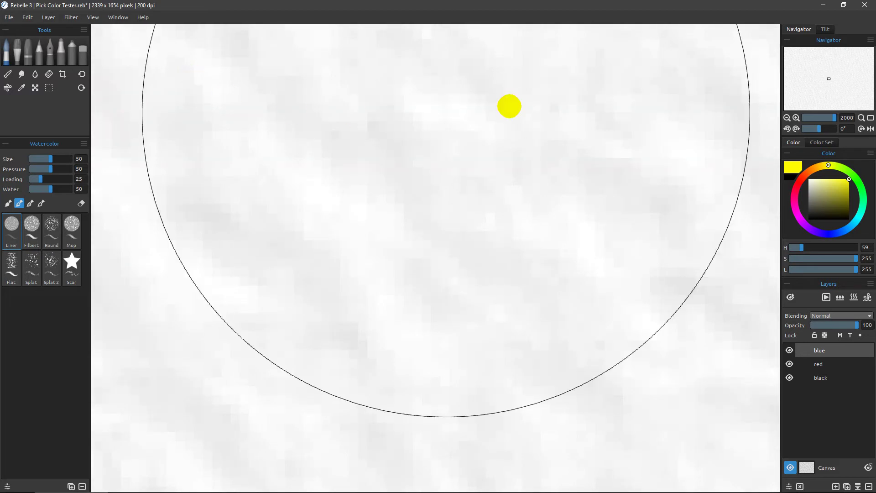
pyautogui.click(870, 118)
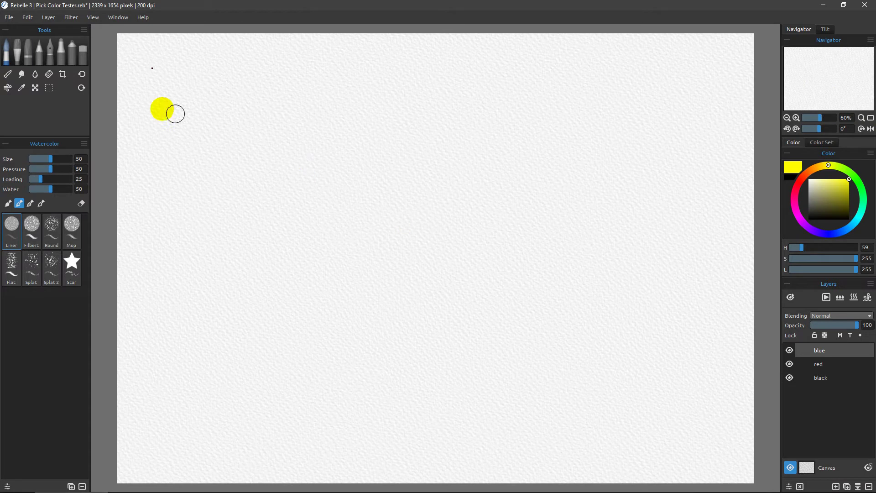
pyautogui.click(9, 17)
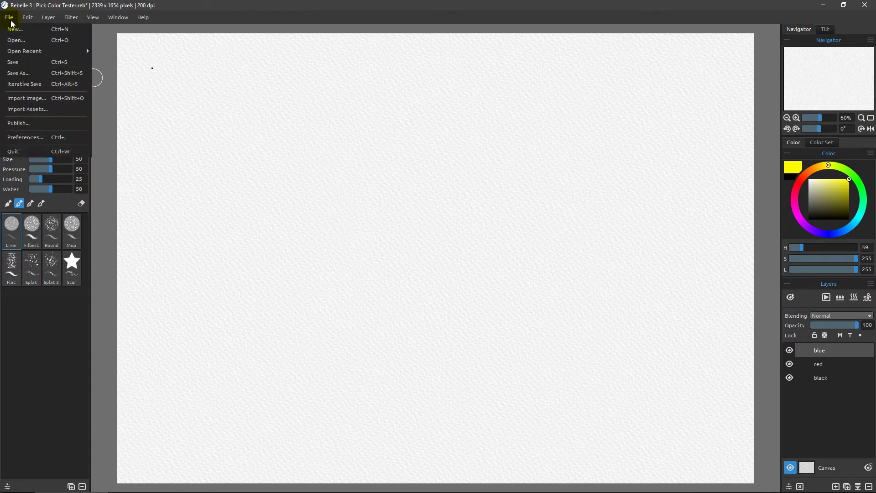
# - Enable 'Zoom at cursor' in the General preferences and confirm with OK
pyautogui.click(36, 139)
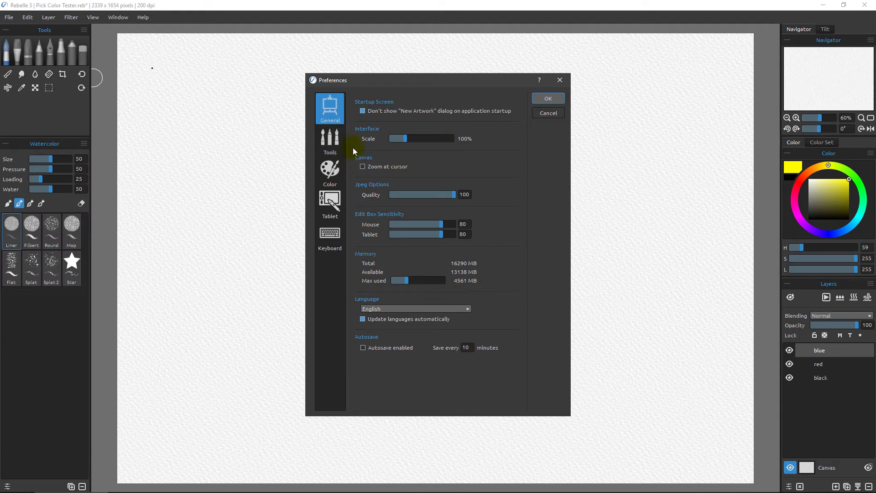
pyautogui.click(363, 167)
pyautogui.click(548, 103)
pyautogui.click(548, 99)
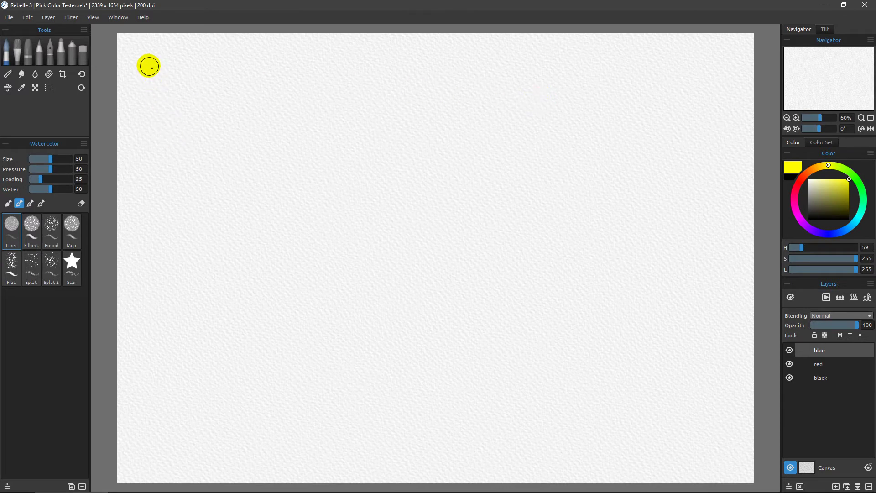
# - Zoom to 2000% on the dot to reveal the nested black, red and blue square
pyautogui.moveTo(144, 60); pyautogui.dragTo(189, 76)
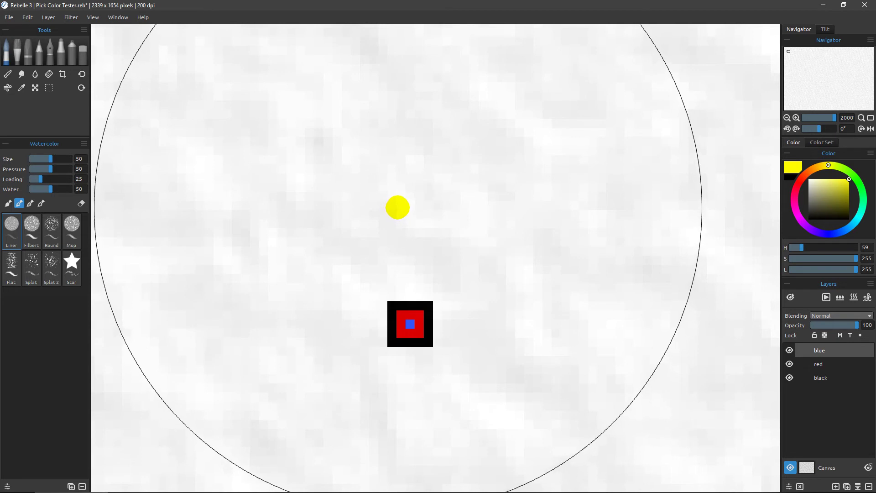
# - Select the Pick Color tool at 1 px sample size and sample the square's blue centre
pyautogui.click(21, 88)
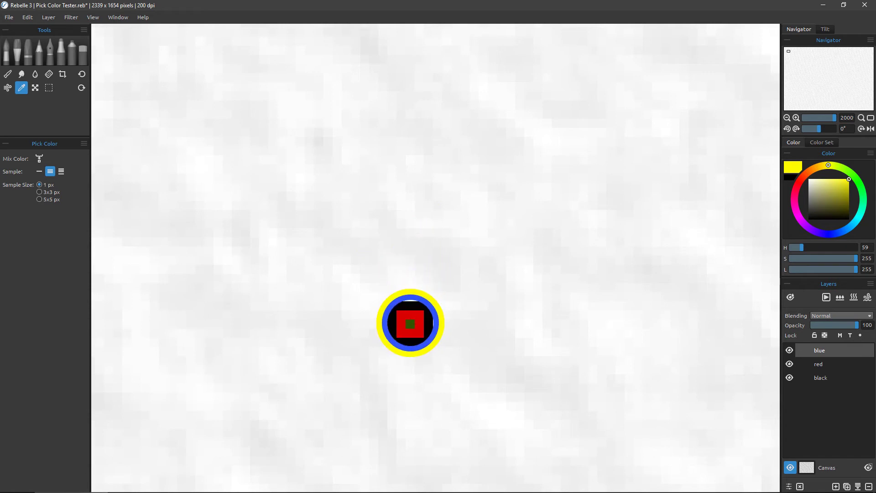
pyautogui.click(409, 324)
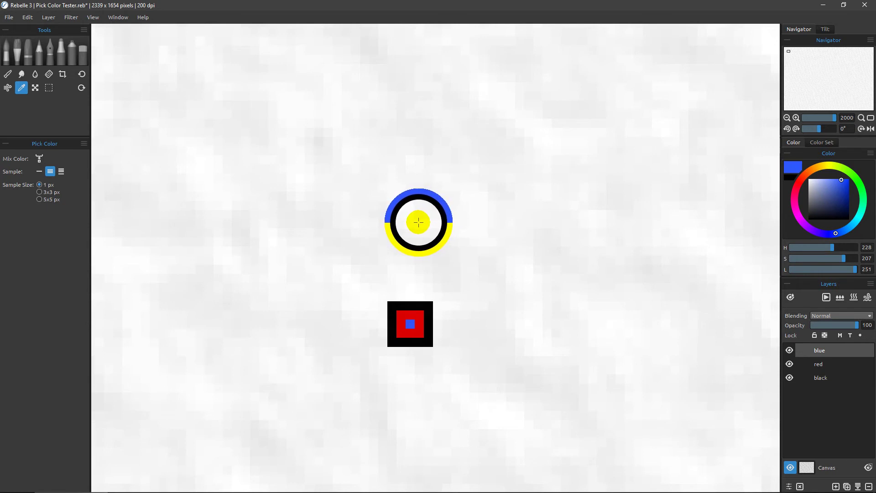
# - Sample yellow, red and black, including outside the canvas, ending on yellow (H 59, S 255, L 255)
pyautogui.click(419, 223)
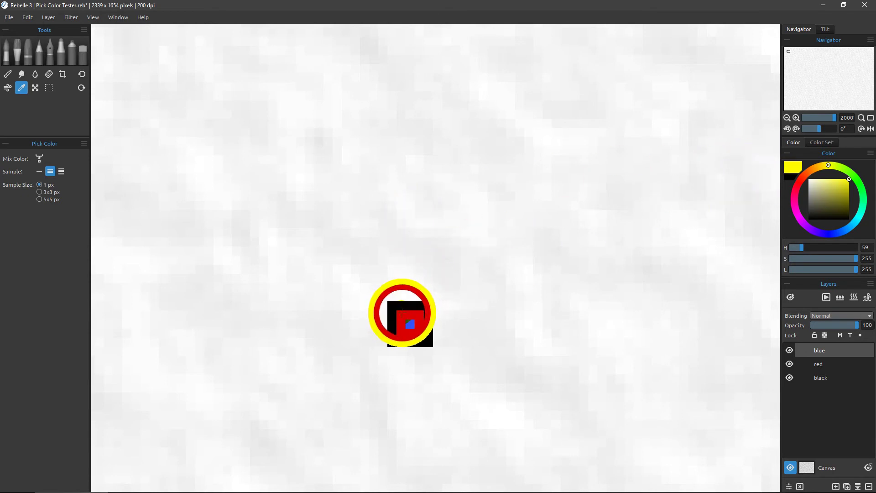
pyautogui.click(402, 315)
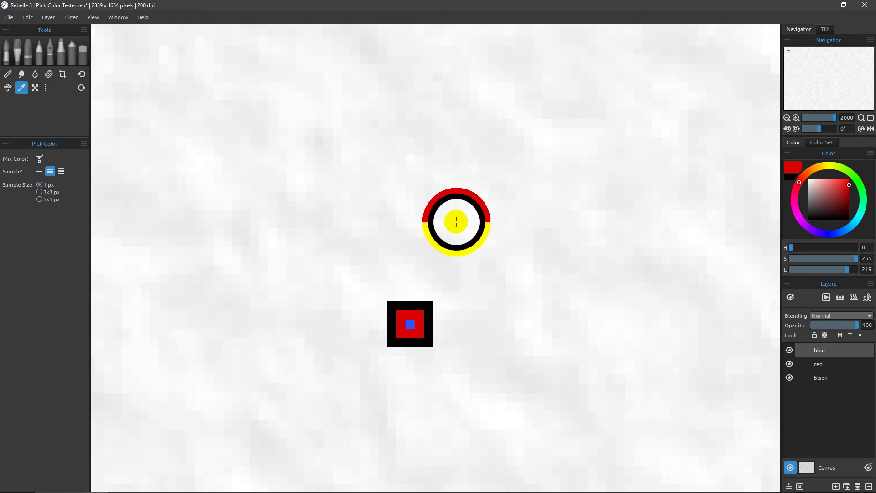
pyautogui.click(456, 223)
pyautogui.click(401, 312)
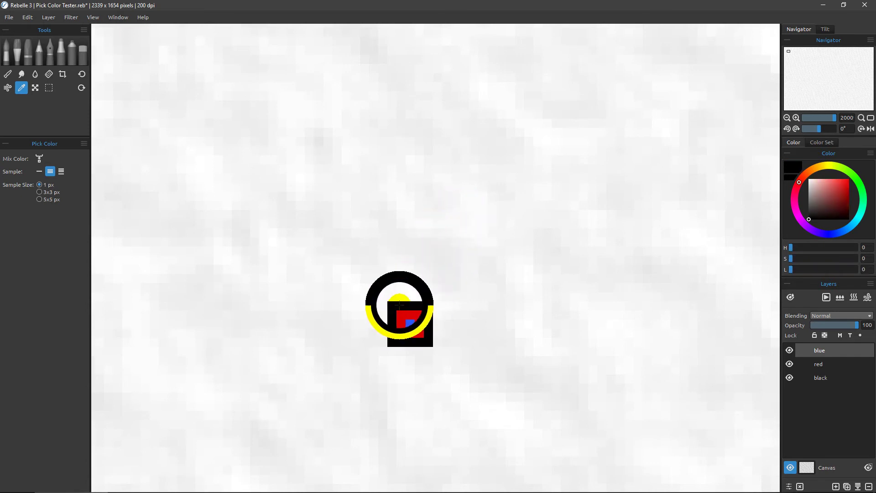
pyautogui.click(494, 210)
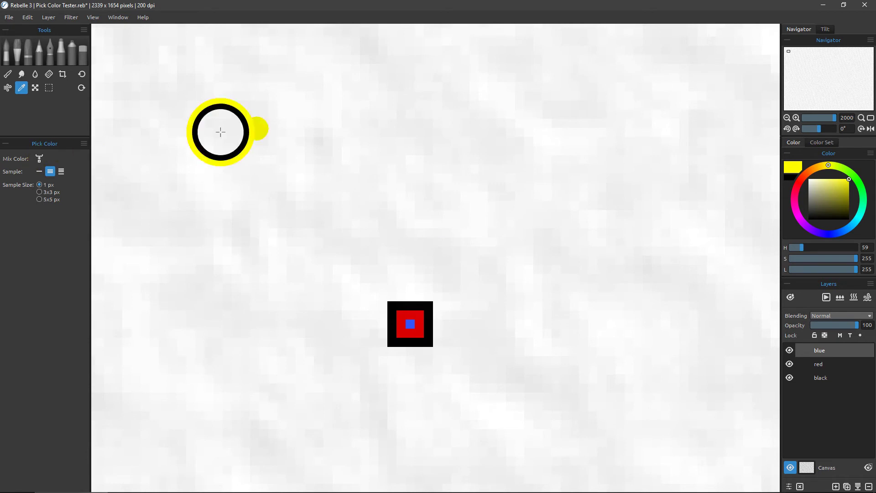
pyautogui.click(824, 143)
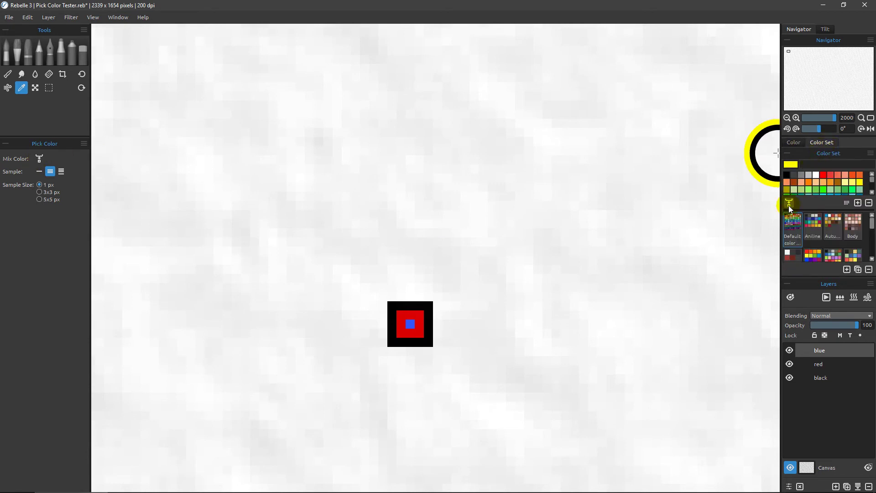
pyautogui.click(794, 143)
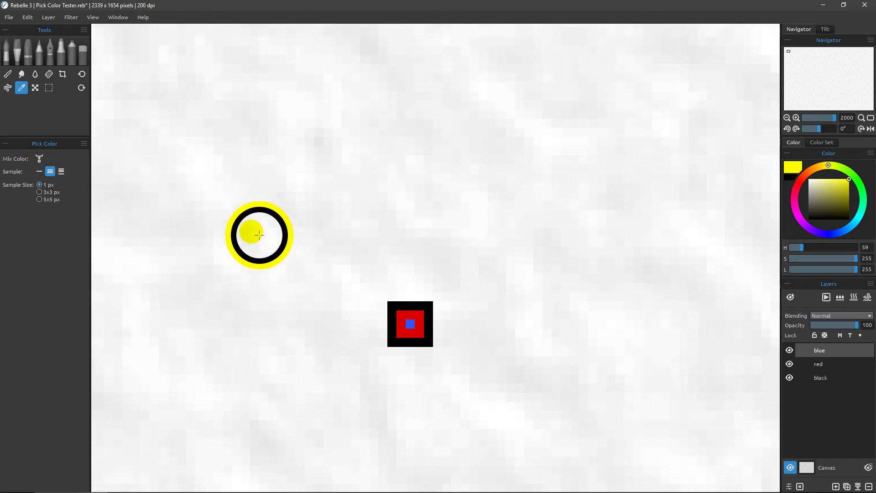
# - Use the second Sample mode, check each of the blue, red and black layers by toggling visibility, then activate red
pyautogui.click(50, 172)
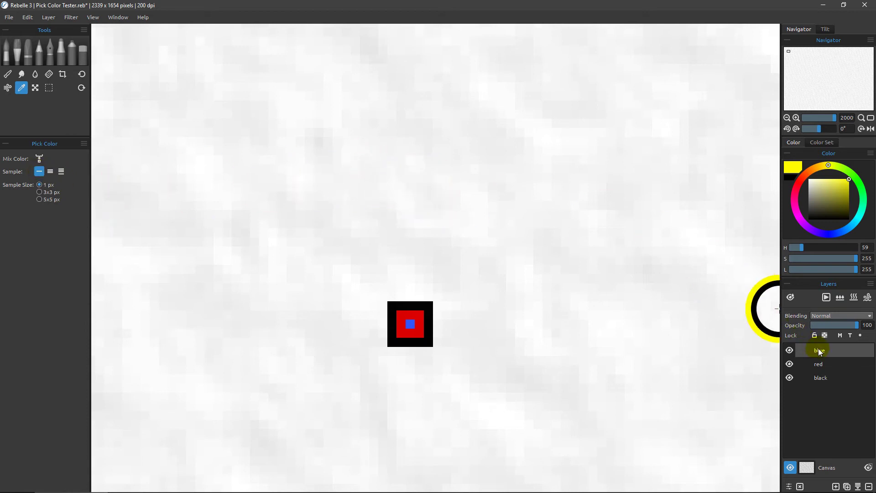
pyautogui.click(791, 350)
pyautogui.click(791, 350)
pyautogui.click(790, 364)
pyautogui.click(790, 364)
pyautogui.click(791, 377)
pyautogui.click(790, 378)
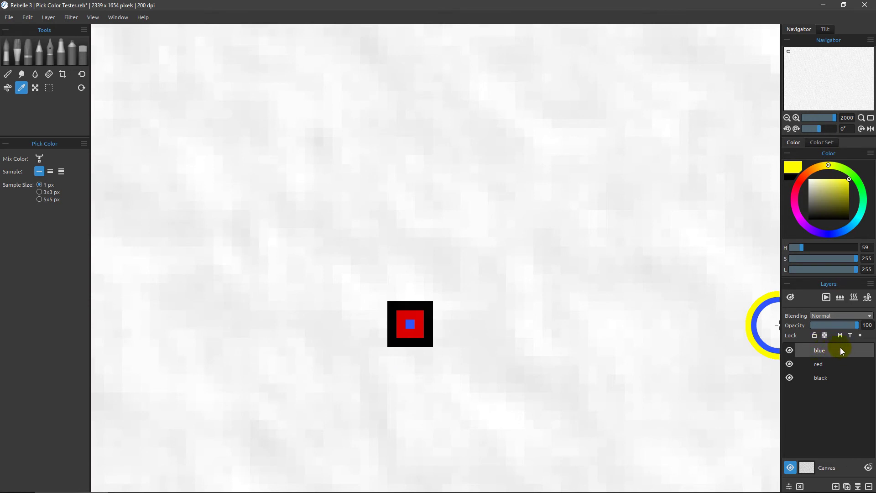
pyautogui.click(827, 364)
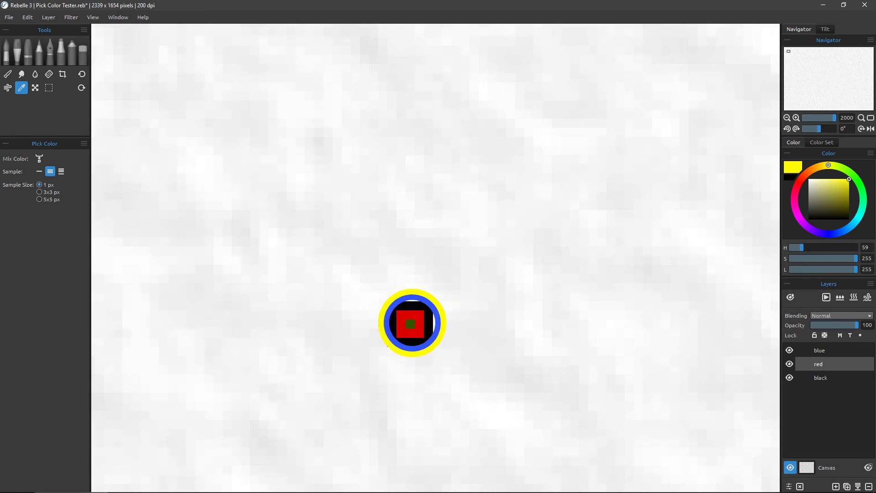
# - Switch the Pick Color tool to the third Sample mode
pyautogui.click(62, 172)
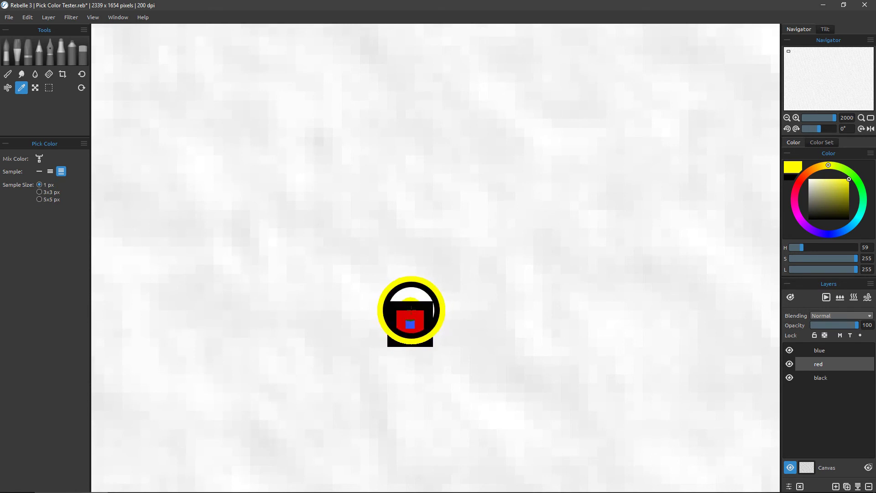
# - Set the sample size to 3x3 px and return to the second Sample mode, Current and Below
pyautogui.click(40, 193)
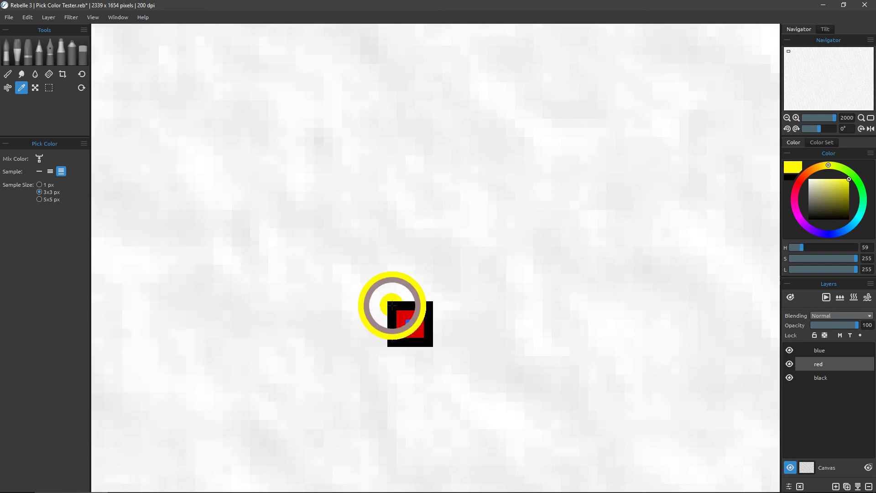
pyautogui.click(50, 172)
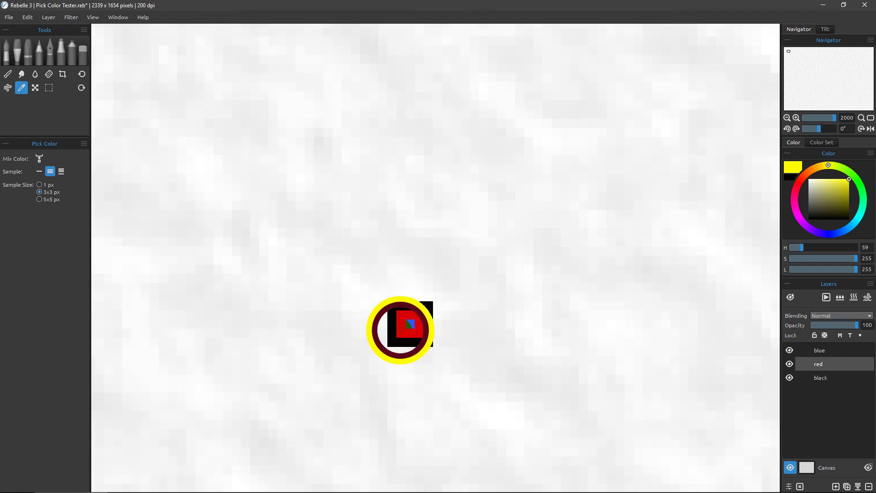
pyautogui.click(39, 199)
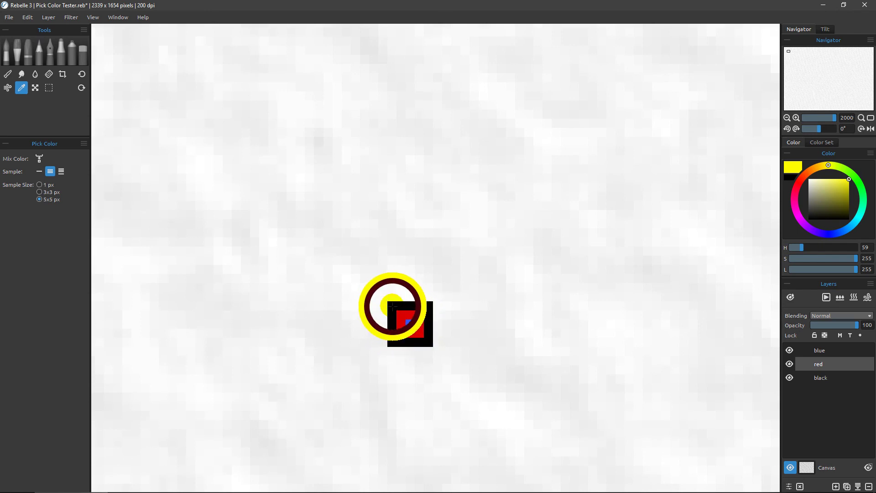
pyautogui.moveTo(394, 304); pyautogui.dragTo(42, 194)
pyautogui.click(40, 192)
pyautogui.moveTo(110, 222); pyautogui.dragTo(391, 301)
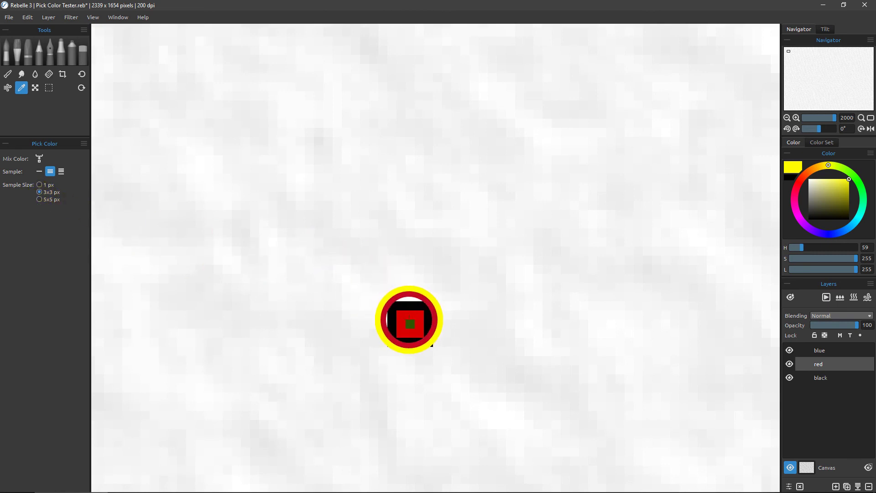
pyautogui.moveTo(409, 320); pyautogui.dragTo(481, 224)
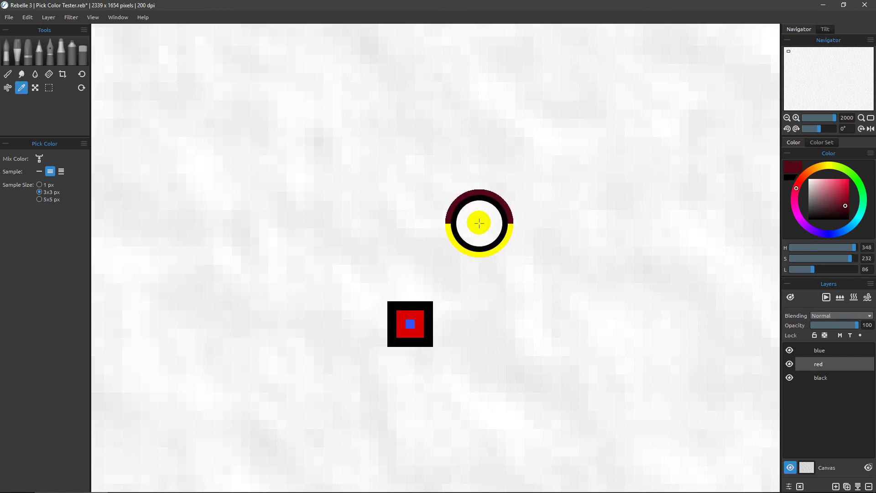
# - Sample bright yellow (H 59, S 255, L 255), then drag over the red square to preview sampling
pyautogui.click(476, 226)
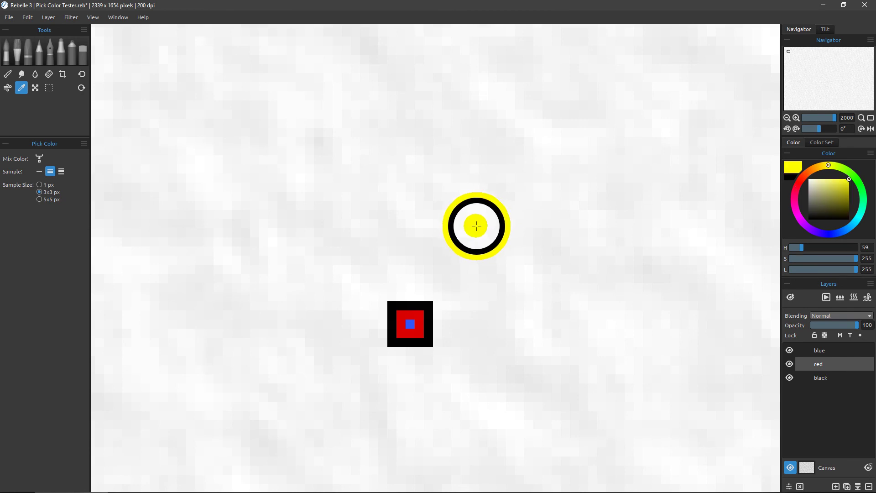
pyautogui.moveTo(413, 328); pyautogui.dragTo(122, 18)
# - Show the floating Preview panel from the Window menu, maximize it to full screen, then restore it
pyautogui.click(122, 18)
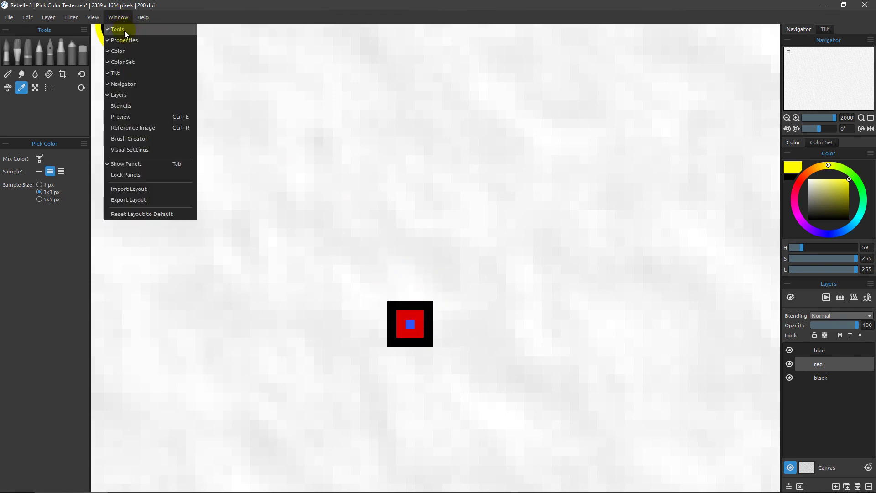
pyautogui.click(133, 114)
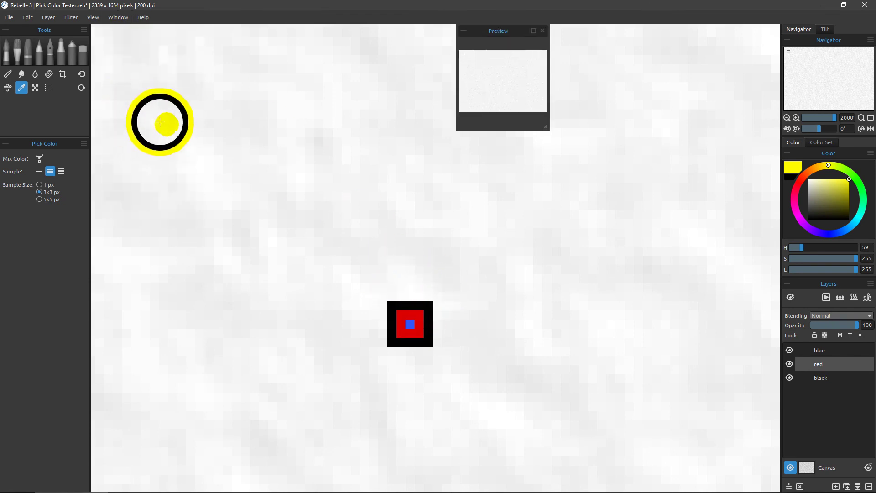
pyautogui.click(533, 30)
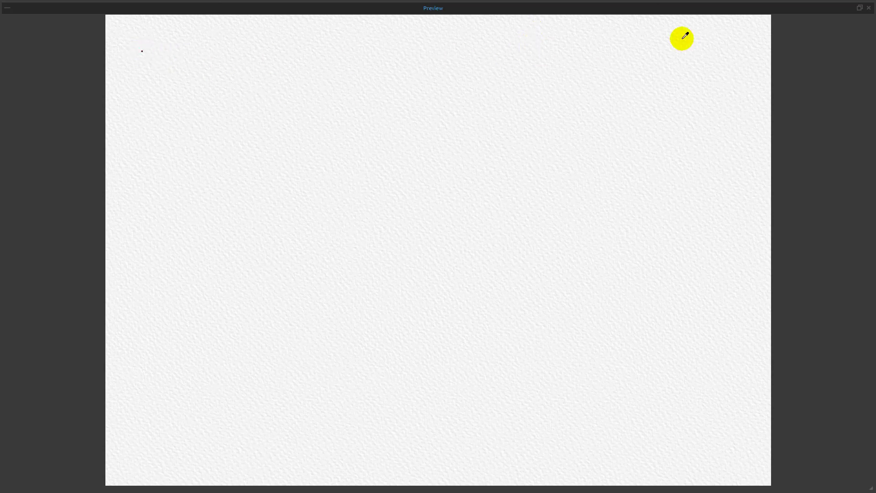
pyautogui.click(860, 8)
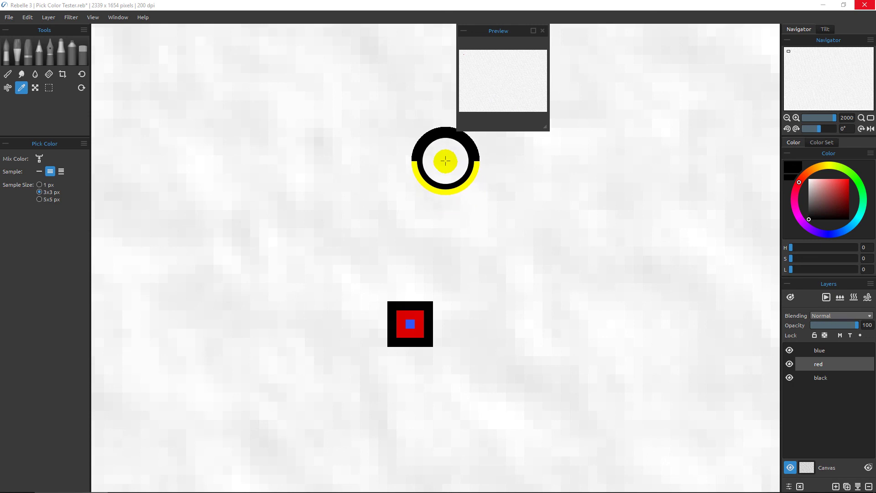
# - Close the Preview panel and sample yellow (H 59, S 255, L 255) as the current colour
pyautogui.click(544, 31)
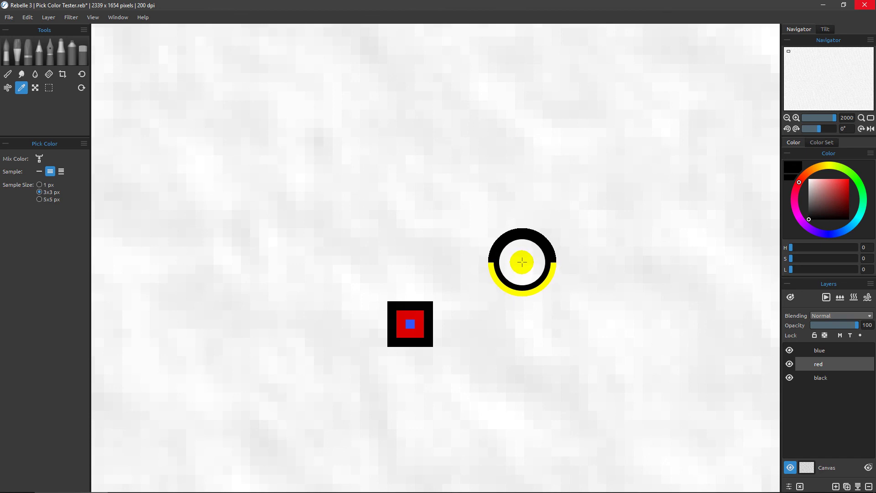
pyautogui.click(520, 263)
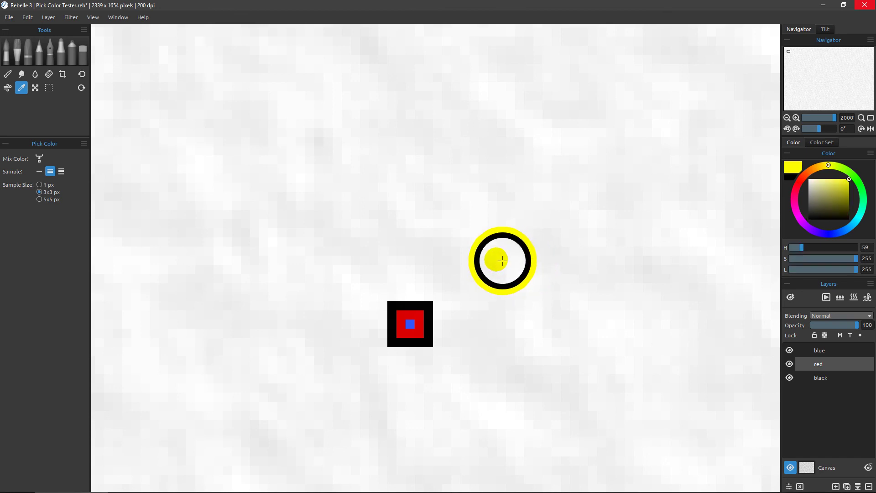
# - Fit the whole page in the window and switch between the Watercolor and Pick Color tools
pyautogui.click(871, 118)
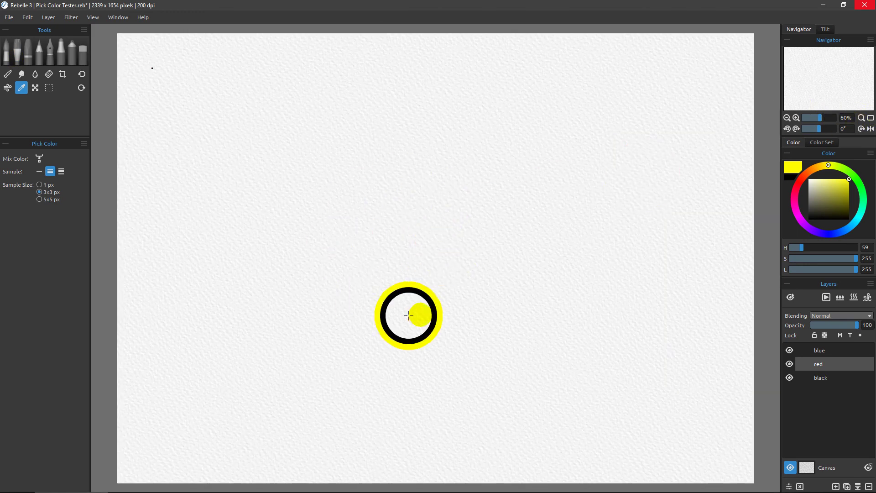
pyautogui.click(7, 54)
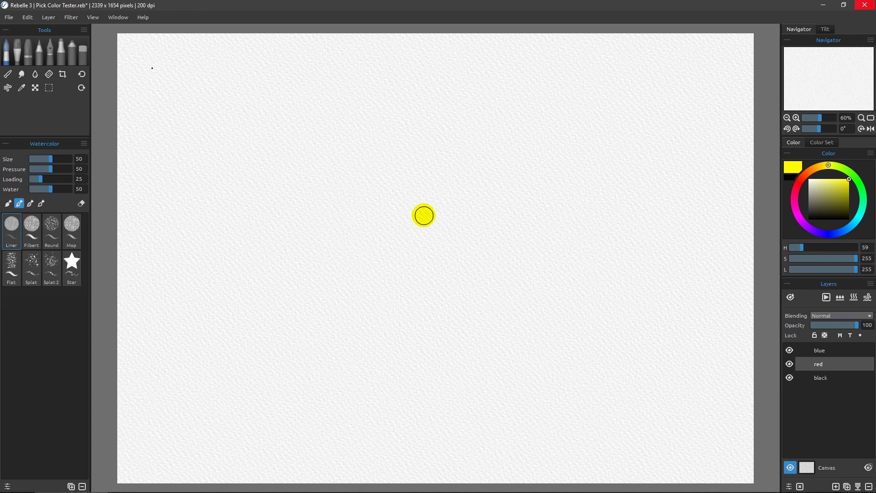
pyautogui.click(21, 88)
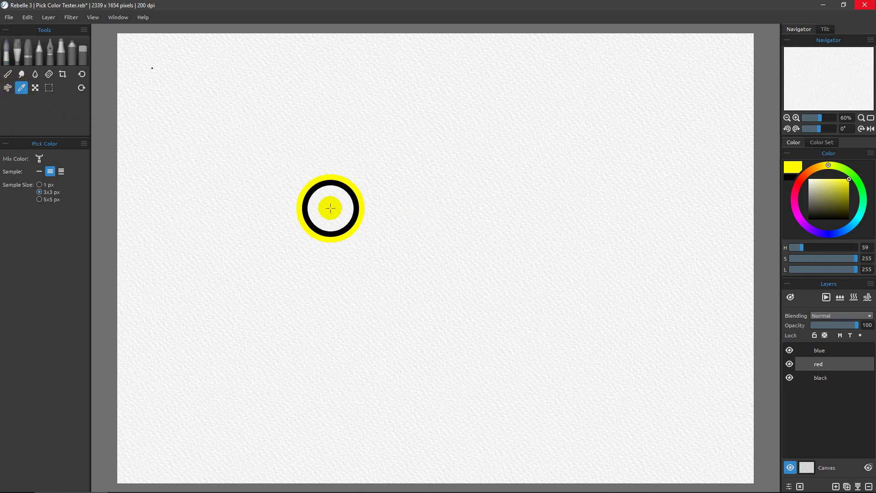
pyautogui.click(10, 57)
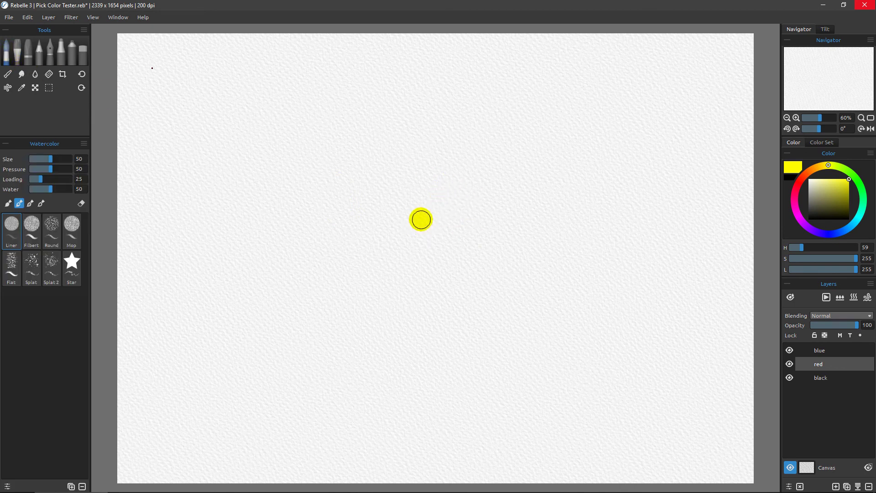
# - Sample black (H 0, S 0, L 0) from the small top-left dot, then return to the Watercolor brush
pyautogui.press('i')
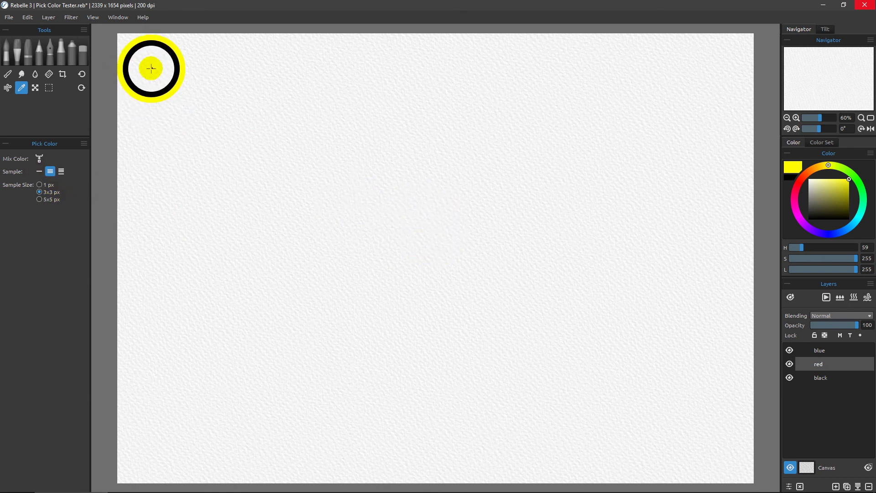
pyautogui.click(155, 69)
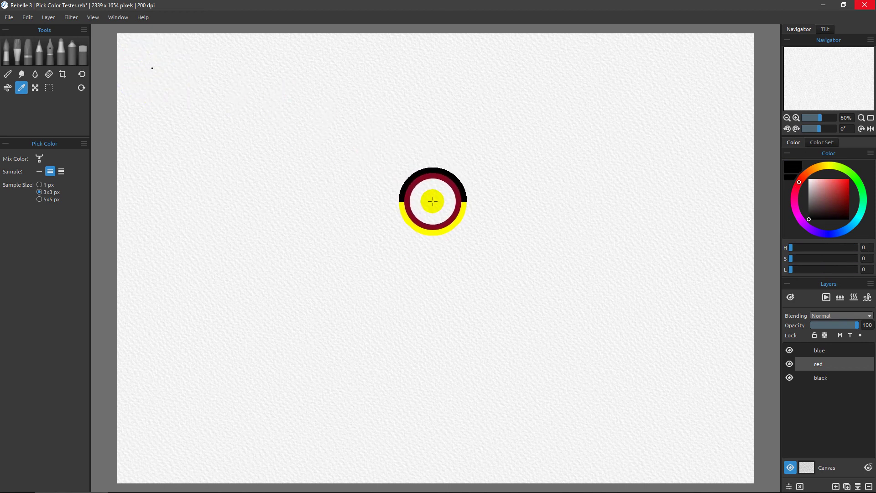
pyautogui.press('w')
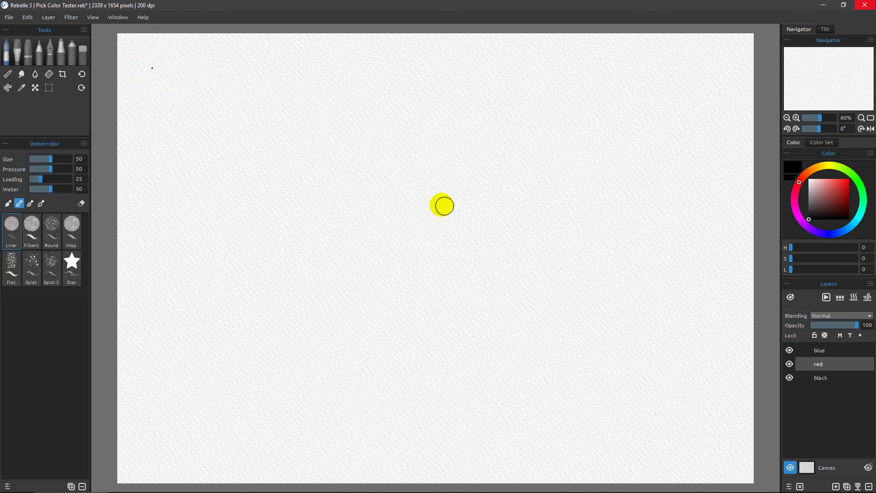